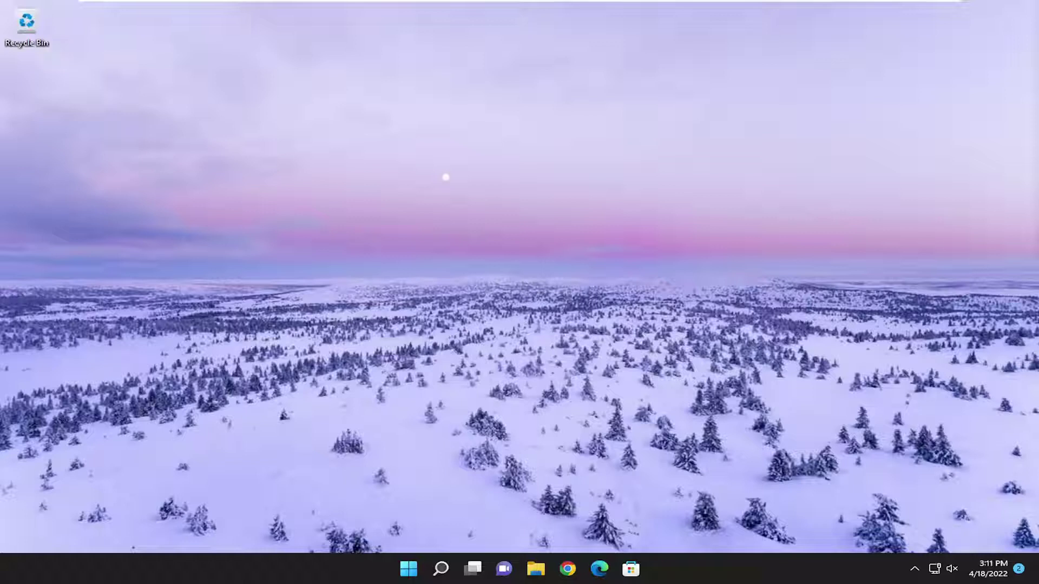
Step: Search for 'regedit' and run Registry Editor as administrator
click(441, 563)
text(regedit)
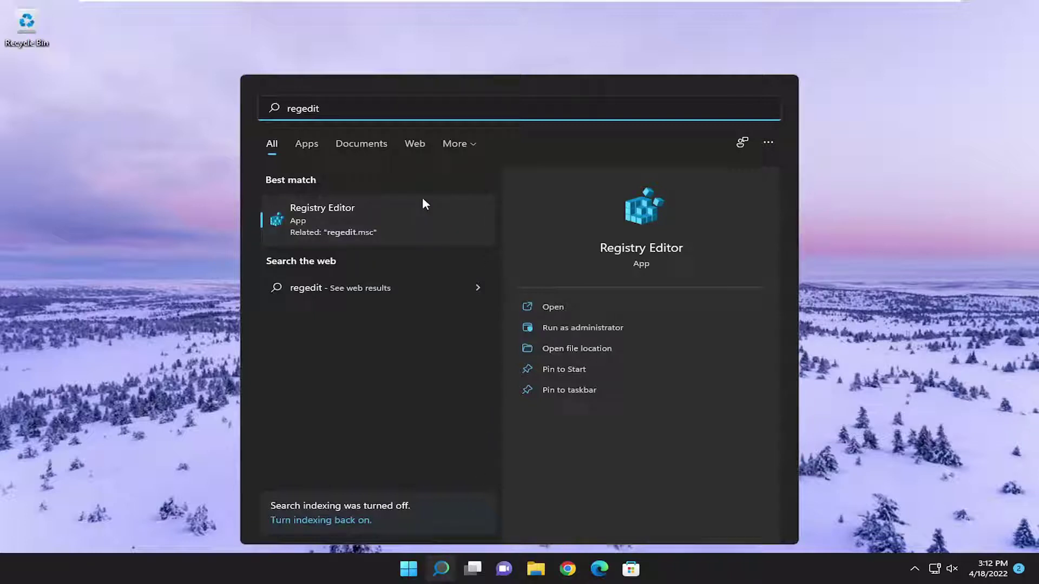
click(317, 217)
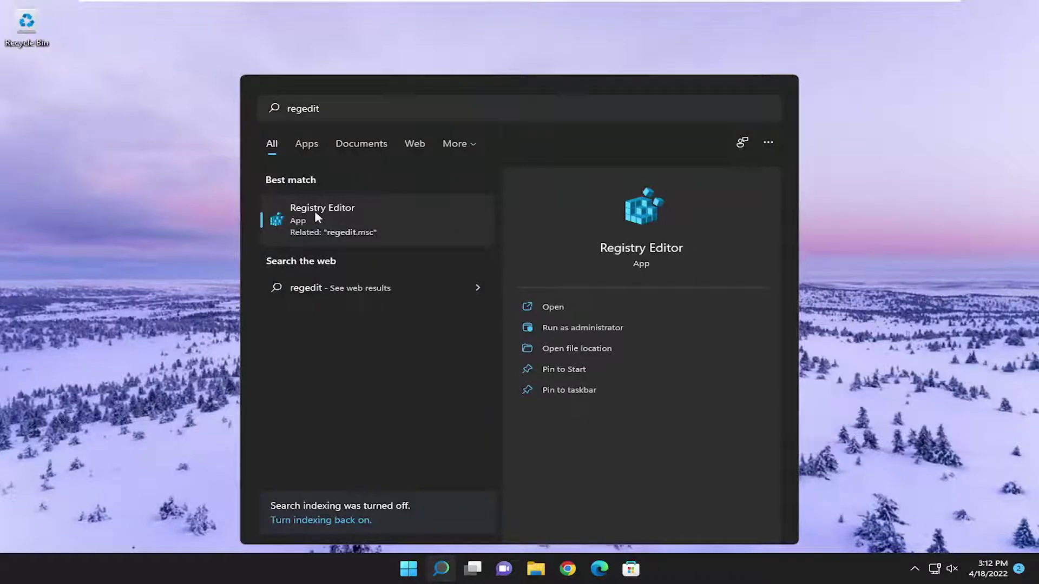
right_click(318, 217)
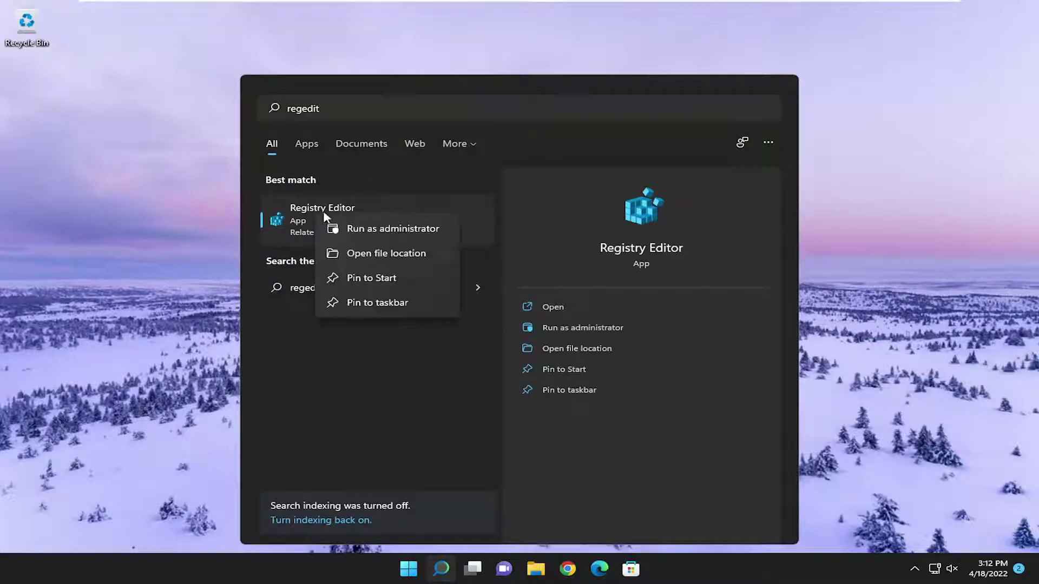
click(386, 229)
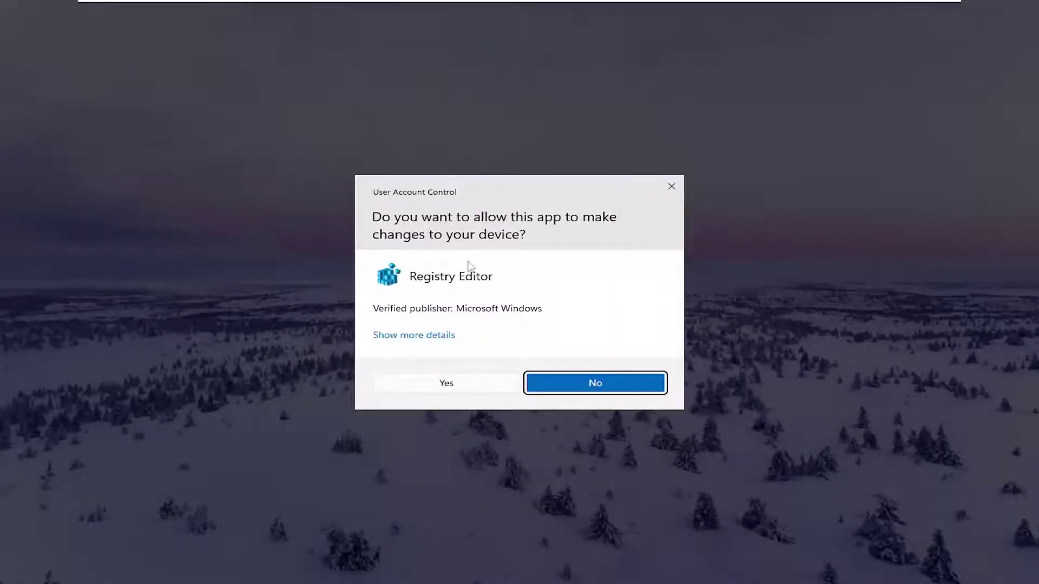
click(463, 386)
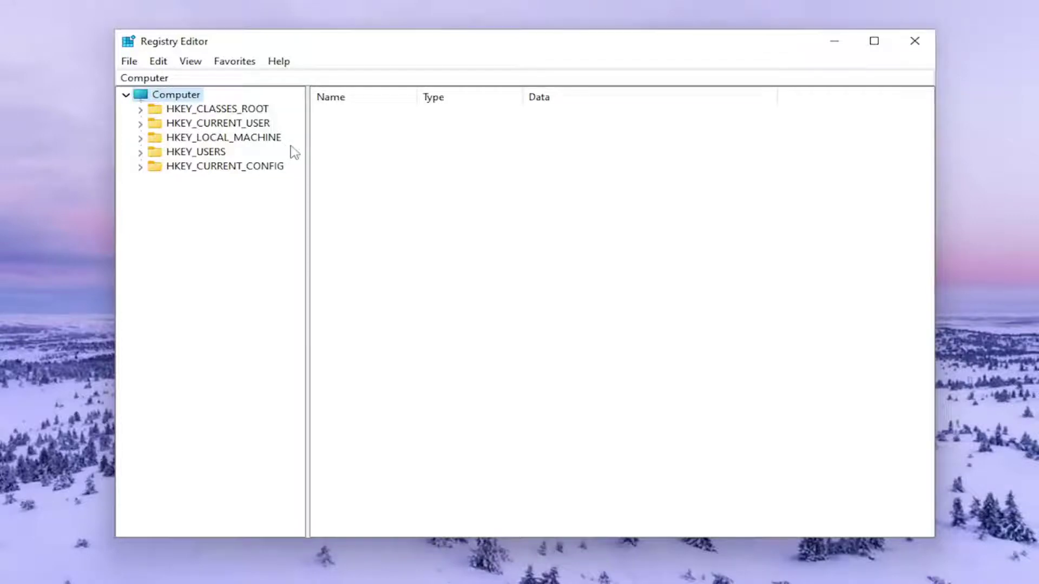
click(130, 61)
click(162, 96)
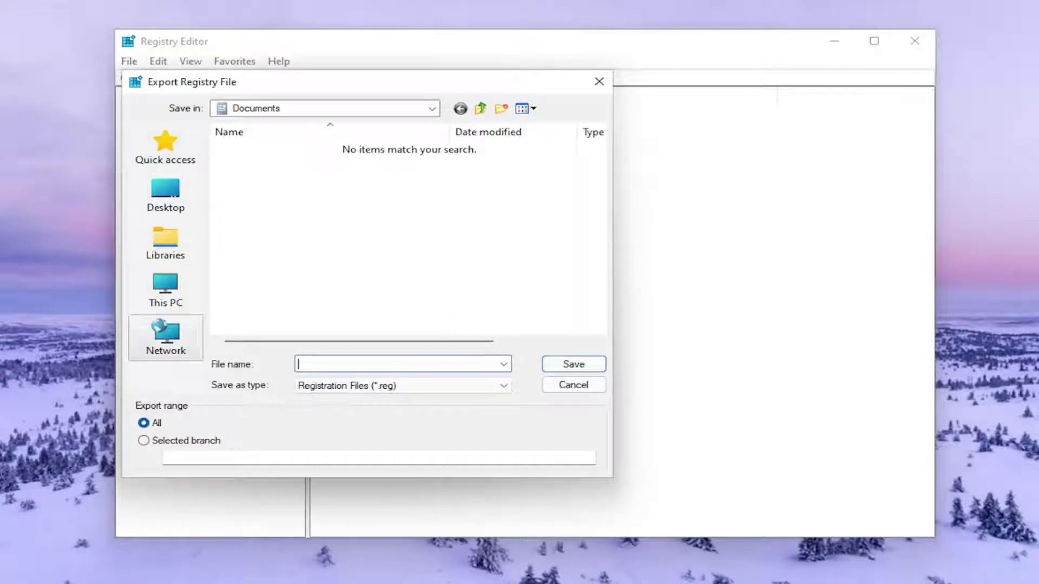
click(573, 385)
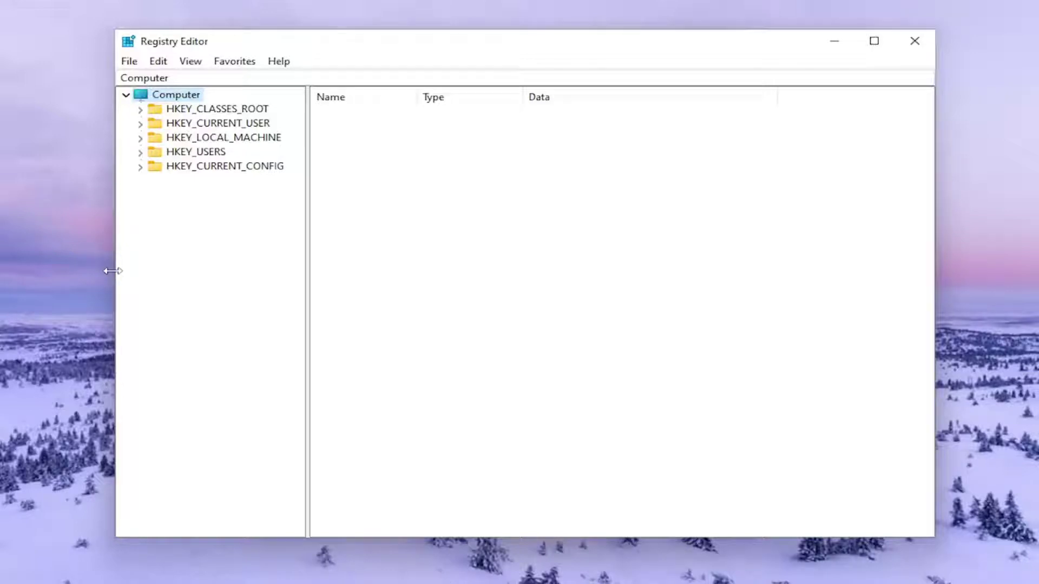
click(129, 61)
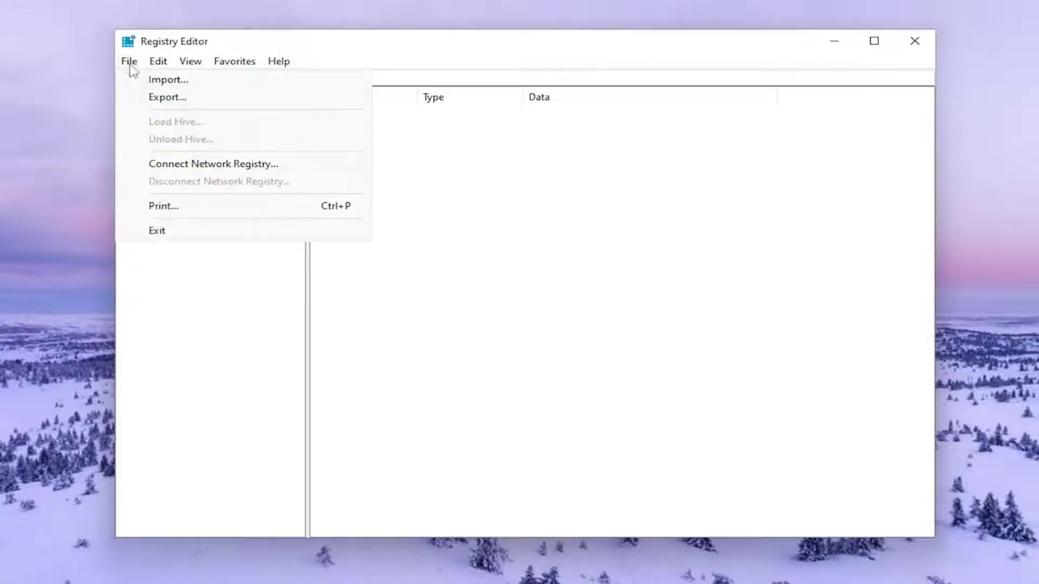
click(156, 80)
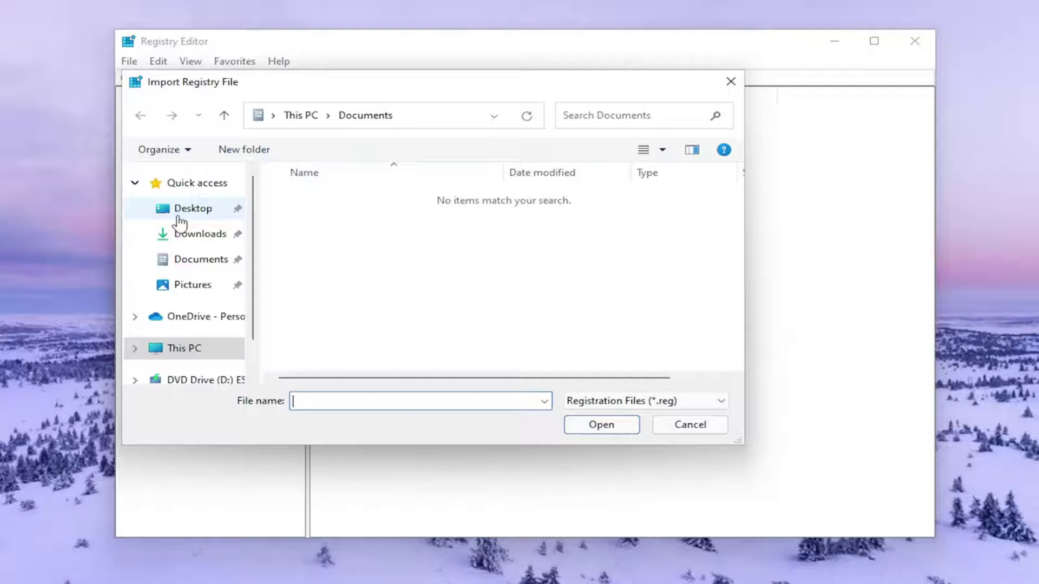
click(184, 216)
click(695, 430)
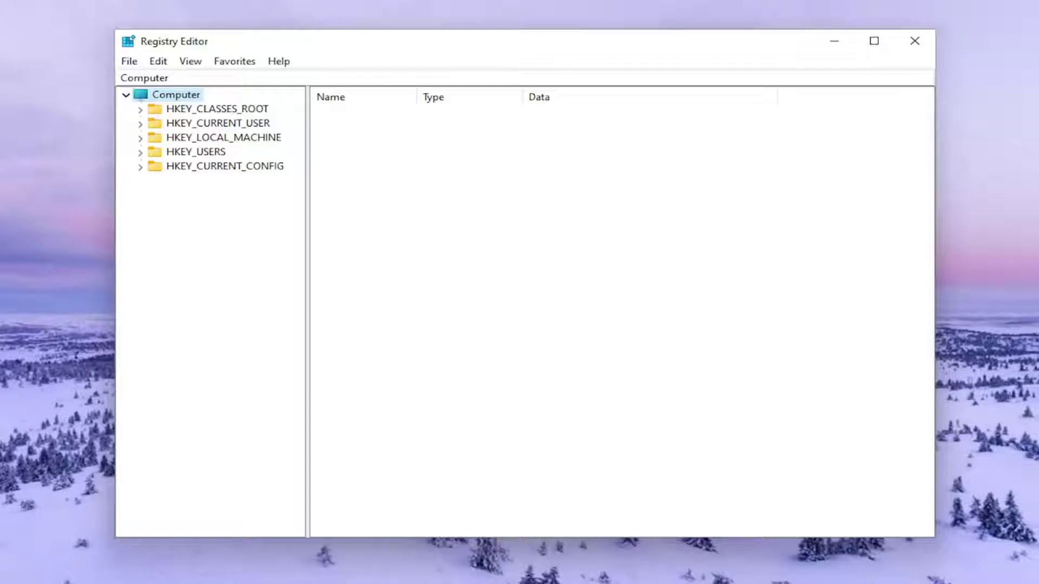
Step: Expand HKEY_LOCAL_MACHINE > SYSTEM > CurrentControlSet > Control in the key tree
double_click(197, 138)
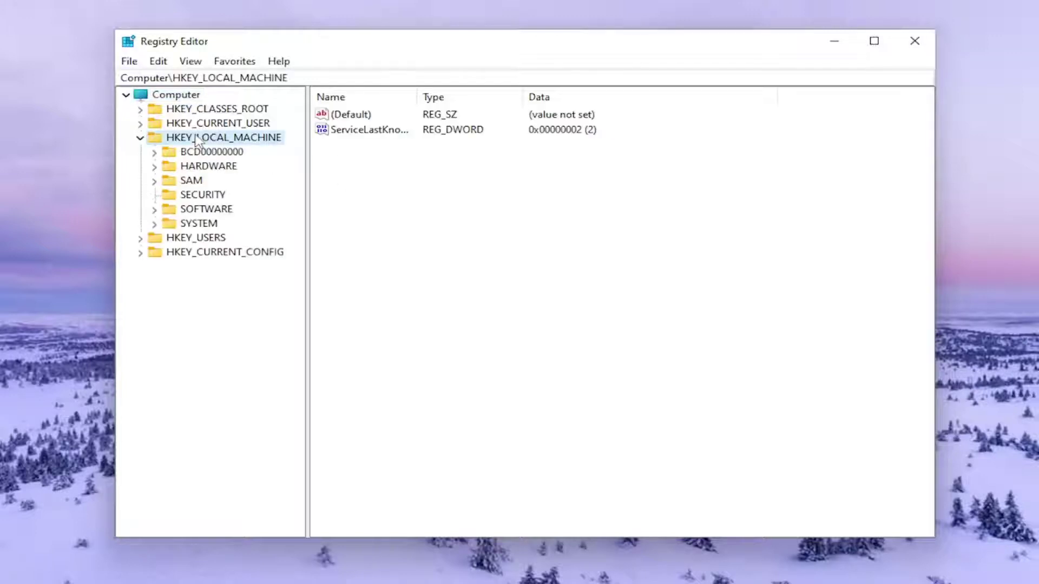
double_click(197, 225)
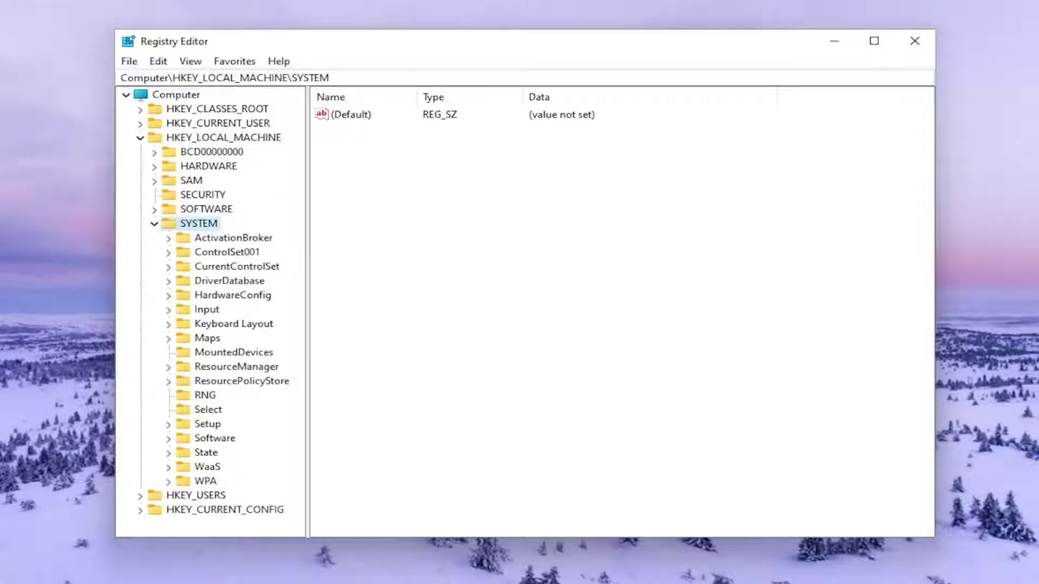
double_click(235, 267)
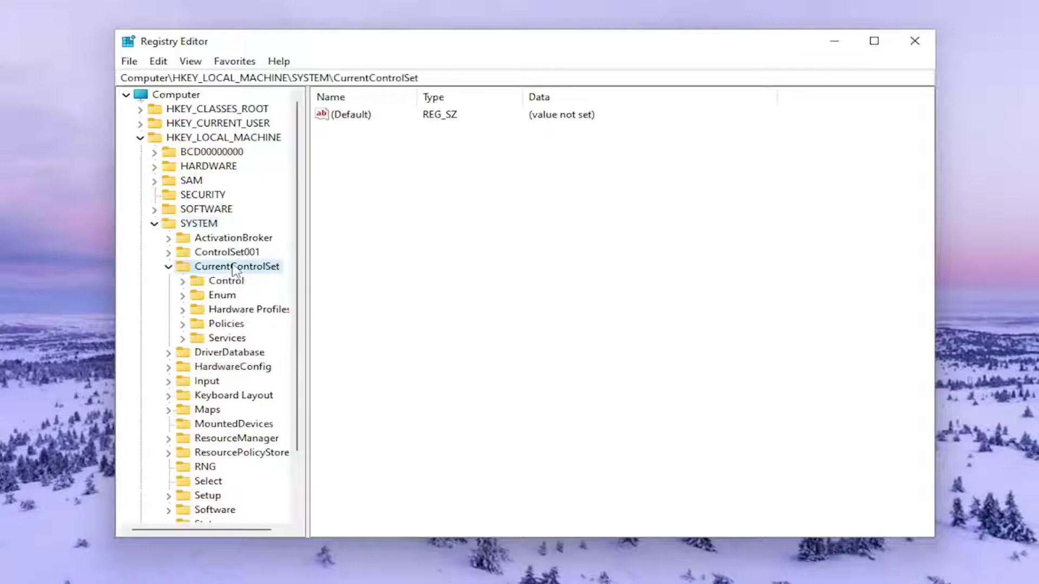
double_click(211, 282)
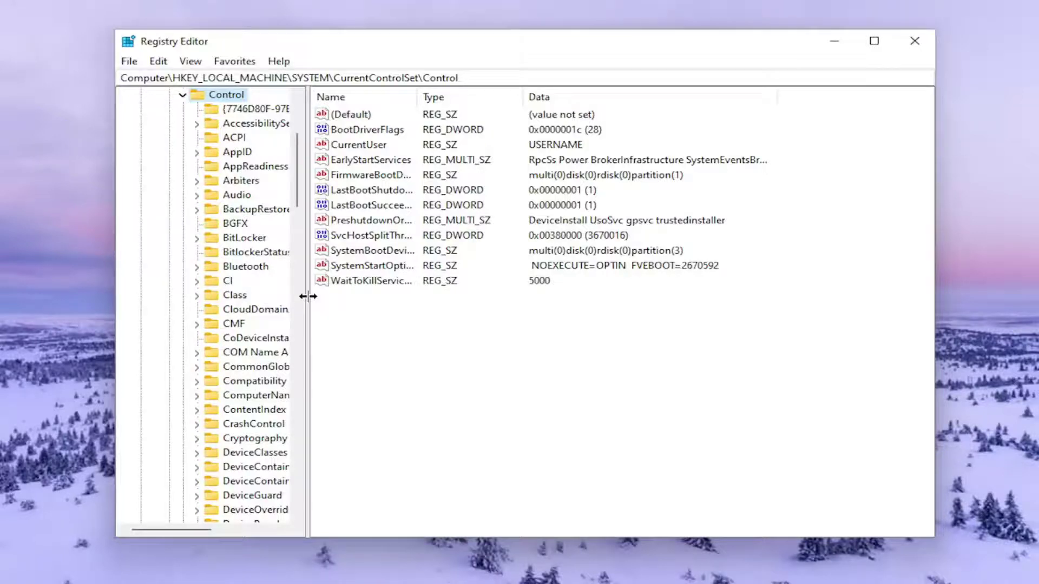
Step: Expand WMI > Autologger and select the EventLog-System key to show its values
drag(306, 296, 366, 297)
scroll(323, 298, down, 13)
scroll(271, 377, down, 20)
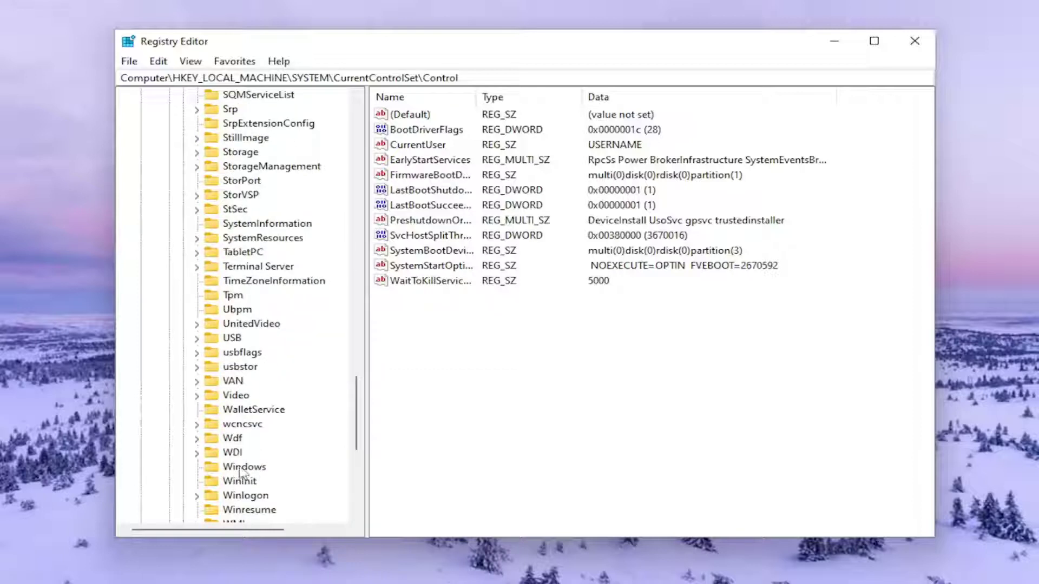
scroll(242, 472, down, 3)
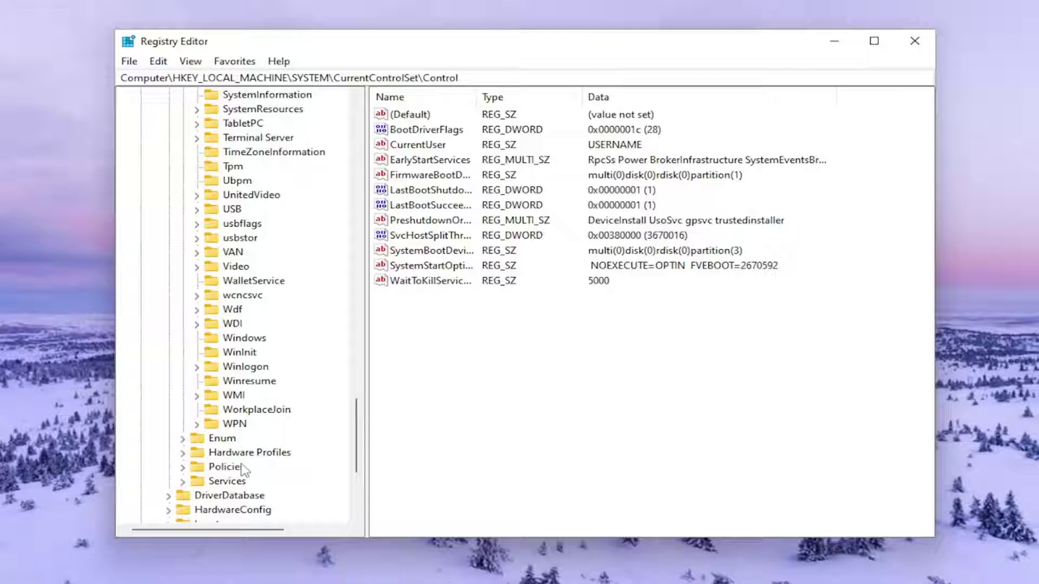
double_click(234, 395)
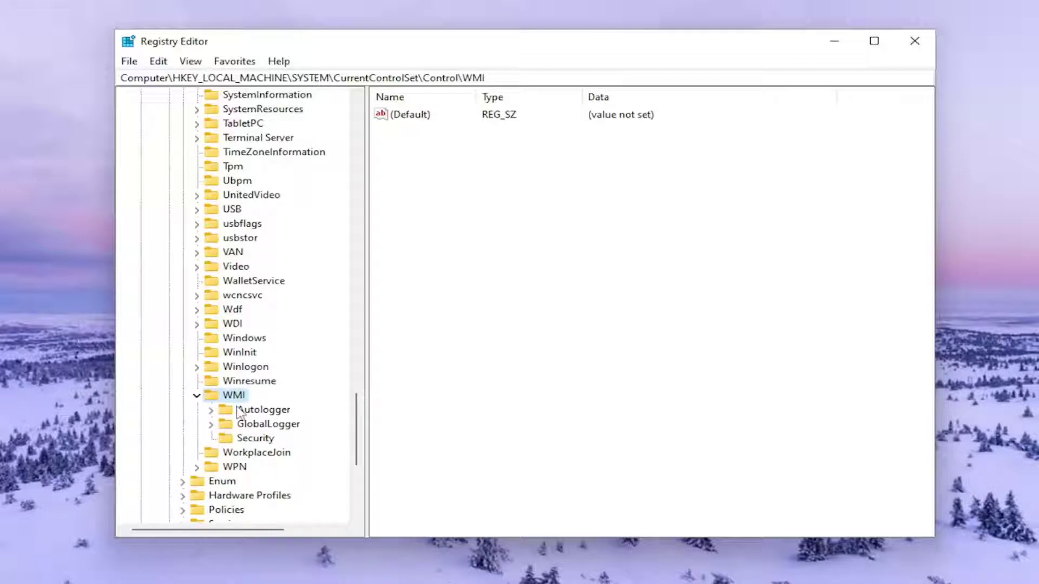
click(248, 413)
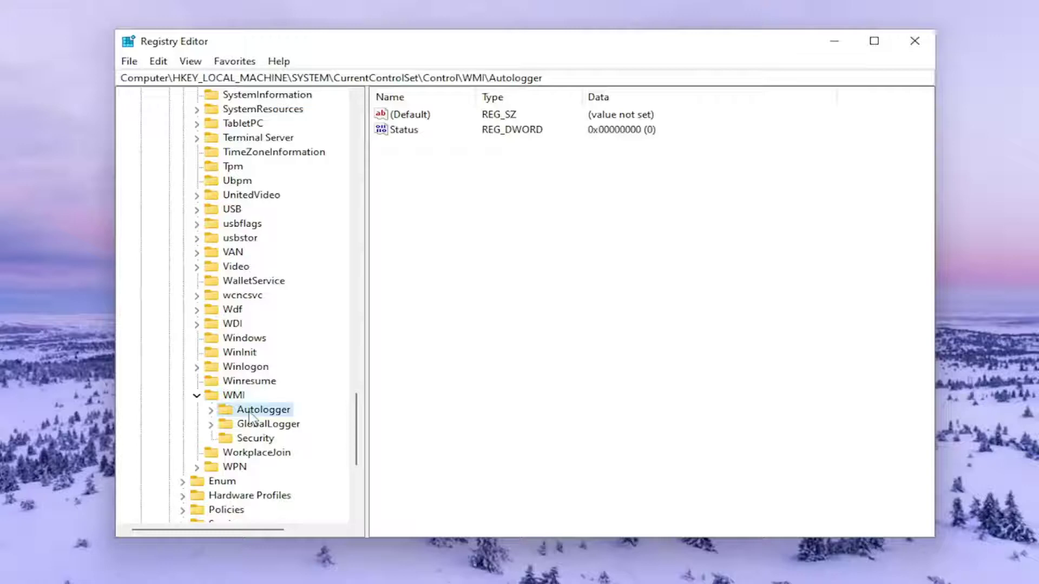
double_click(250, 412)
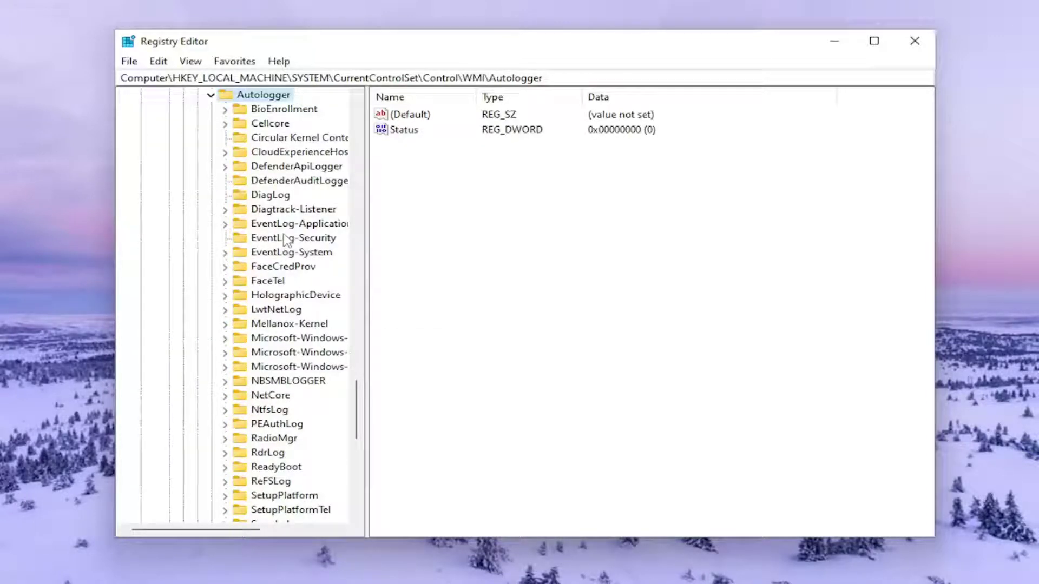
click(290, 252)
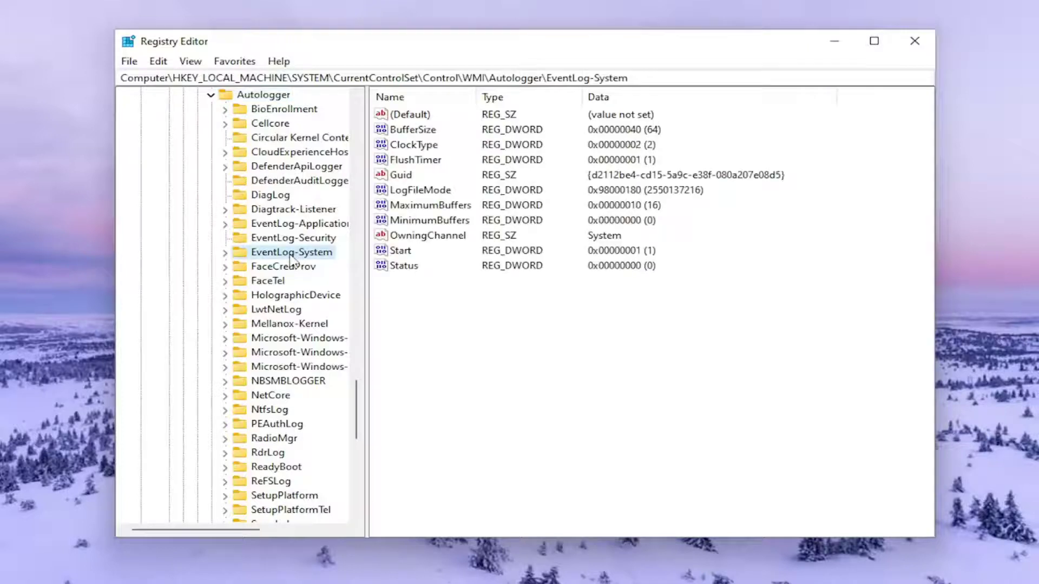
double_click(290, 258)
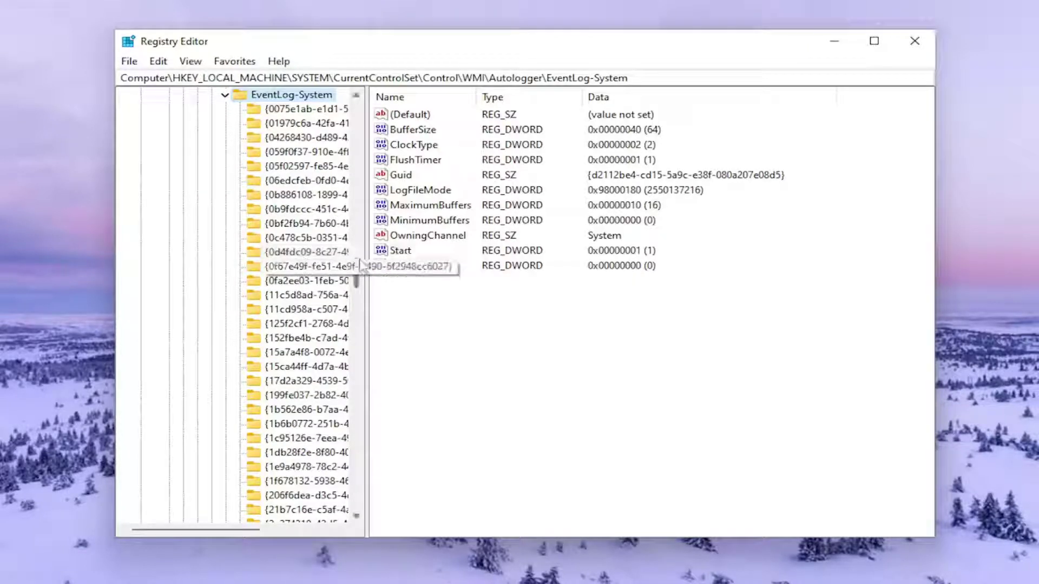
Step: Widen the tree and select the {b675ec37-bdb6-4648-bc92-f3fdc74d3ca2} subkey under EventLog-System
drag(368, 261, 449, 261)
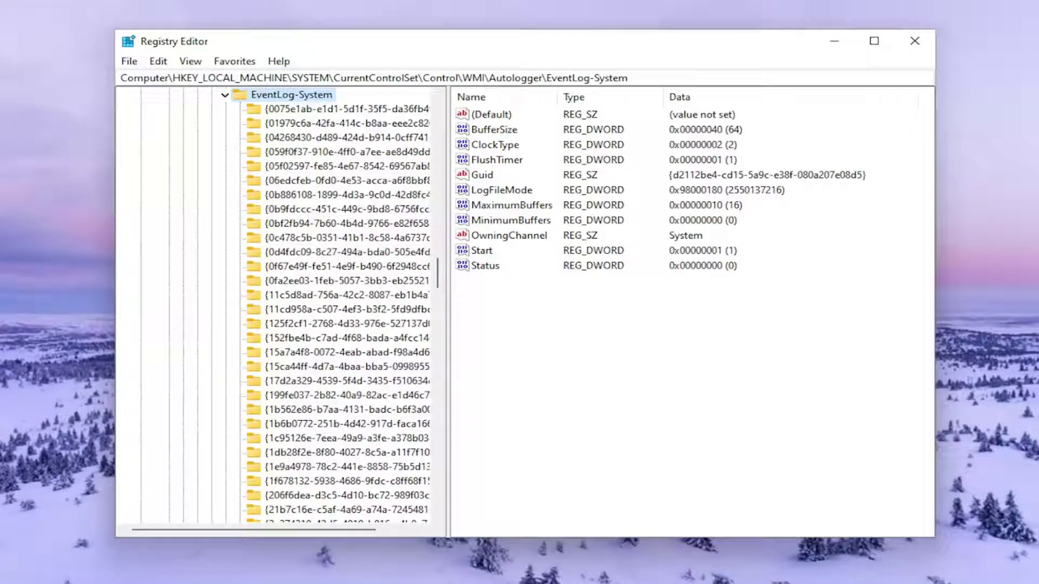
click(412, 338)
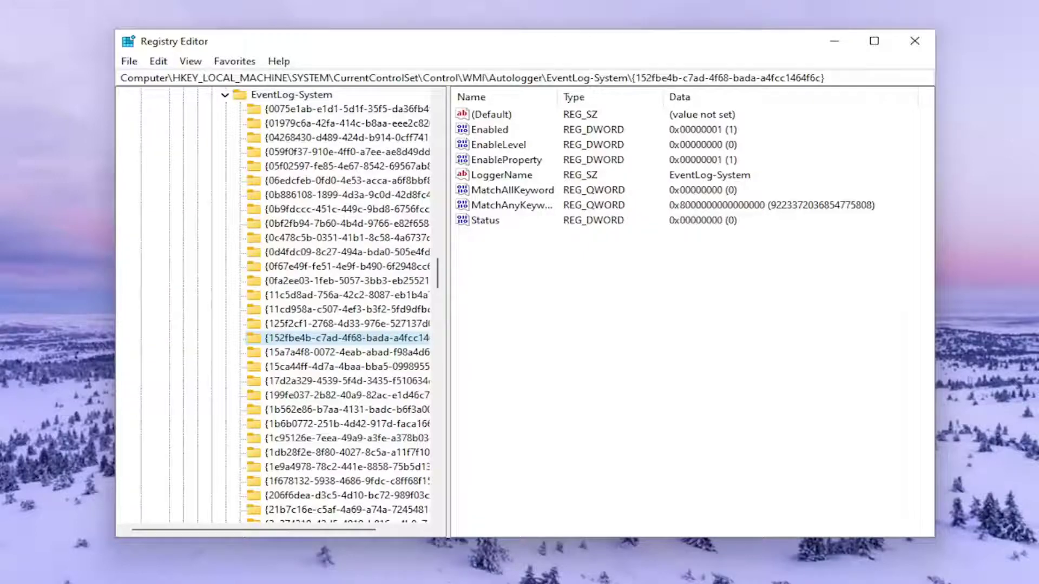
scroll(323, 447, down, 7)
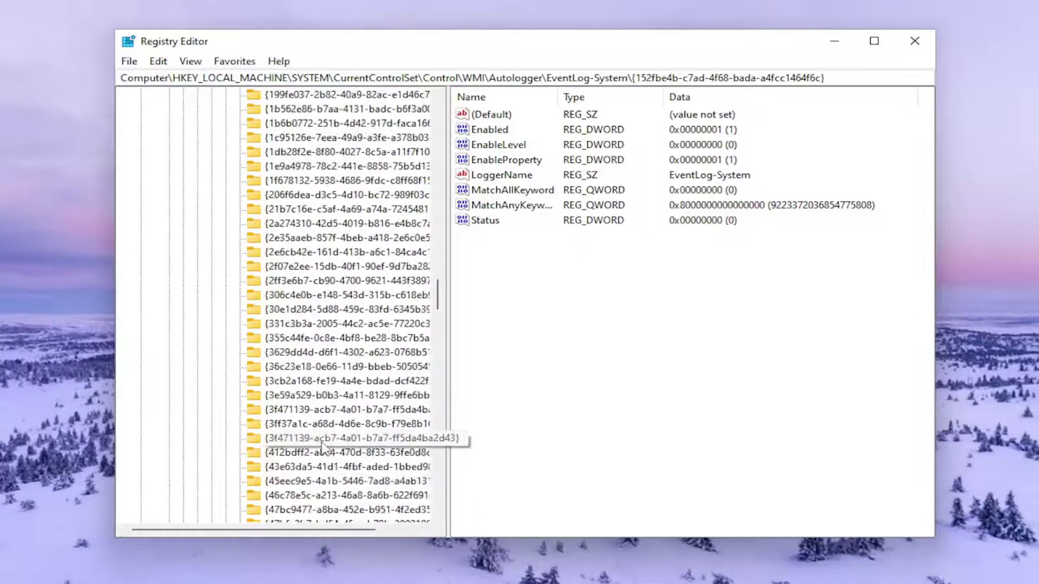
scroll(323, 447, down, 20)
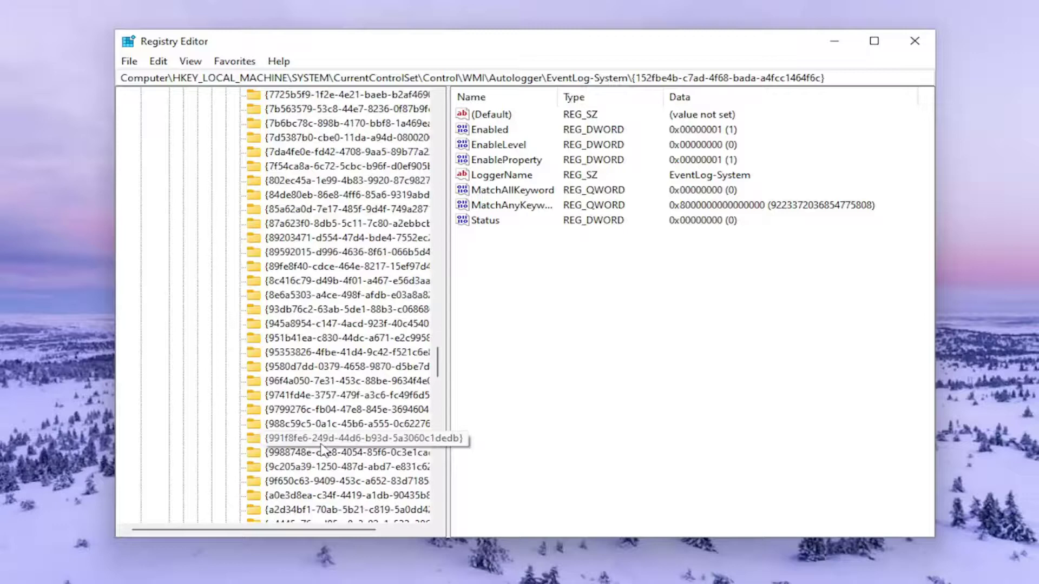
scroll(323, 447, down, 8)
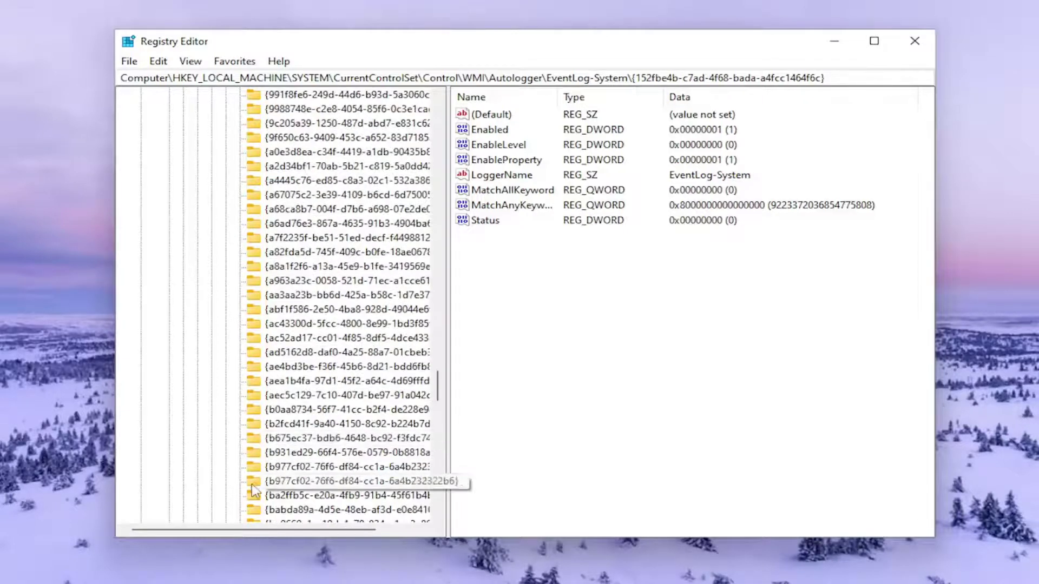
click(272, 441)
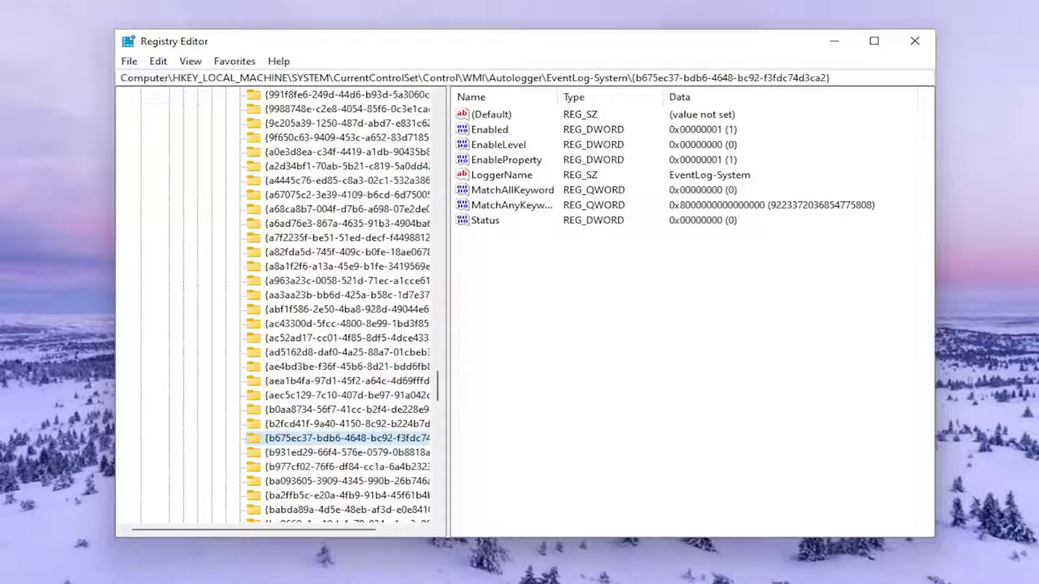
Step: Change the Enabled value data from 1 to 0
double_click(495, 131)
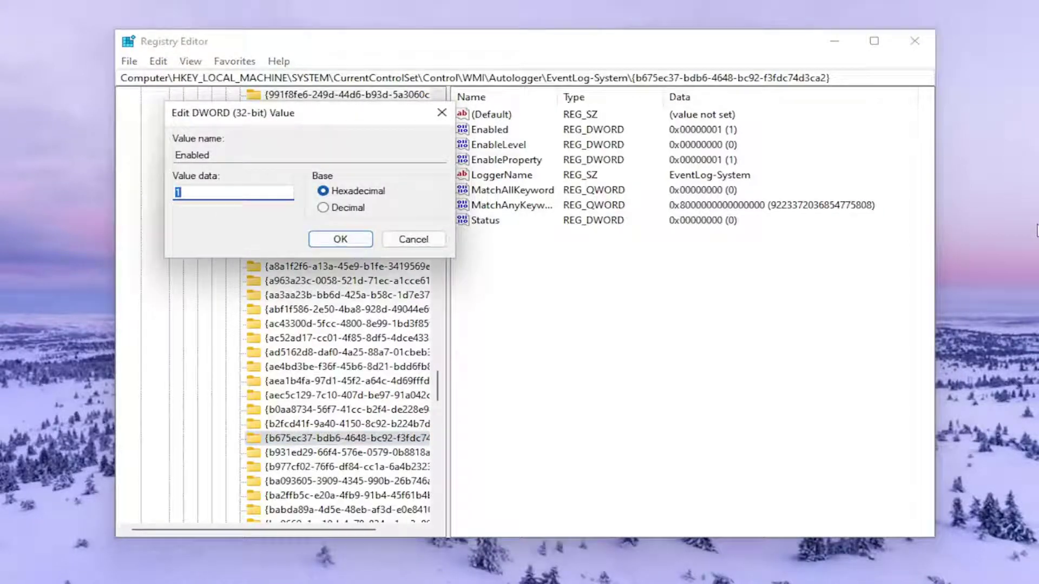
text(1)
drag(184, 193, 138, 196)
text(0)
click(355, 243)
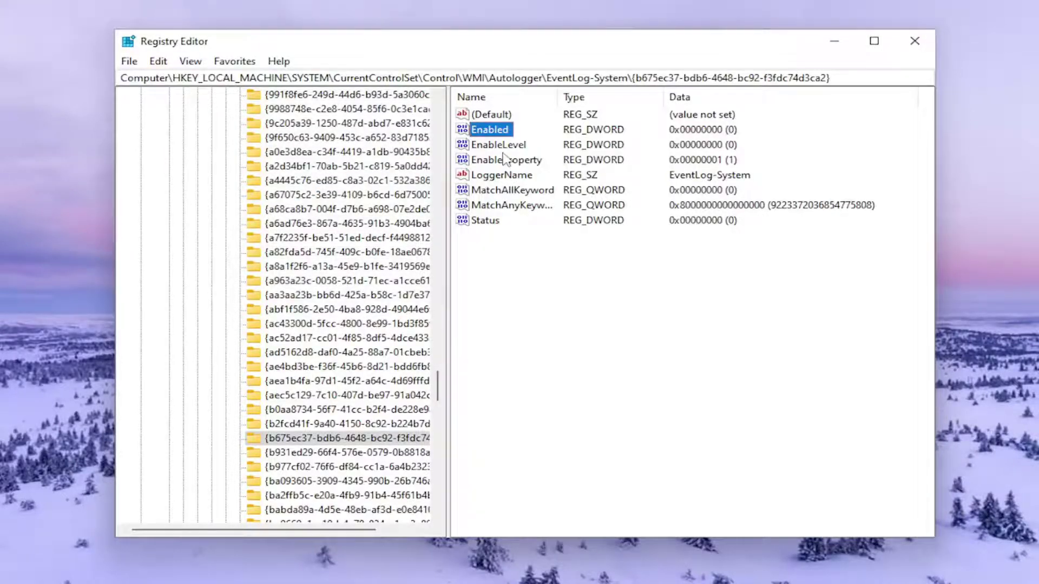
Step: Set the EnableProperty value data to 0
double_click(519, 164)
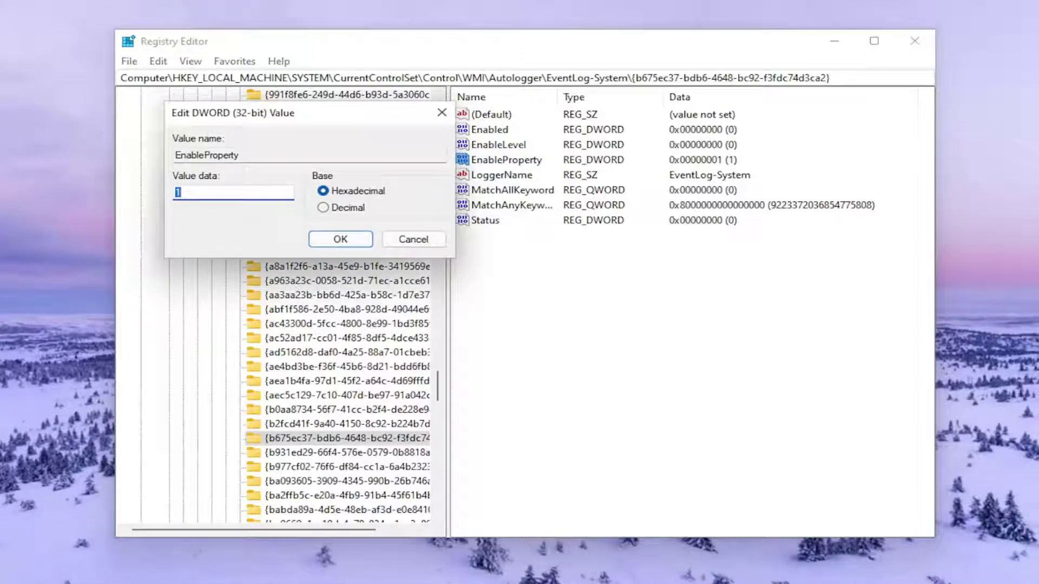
text(0)
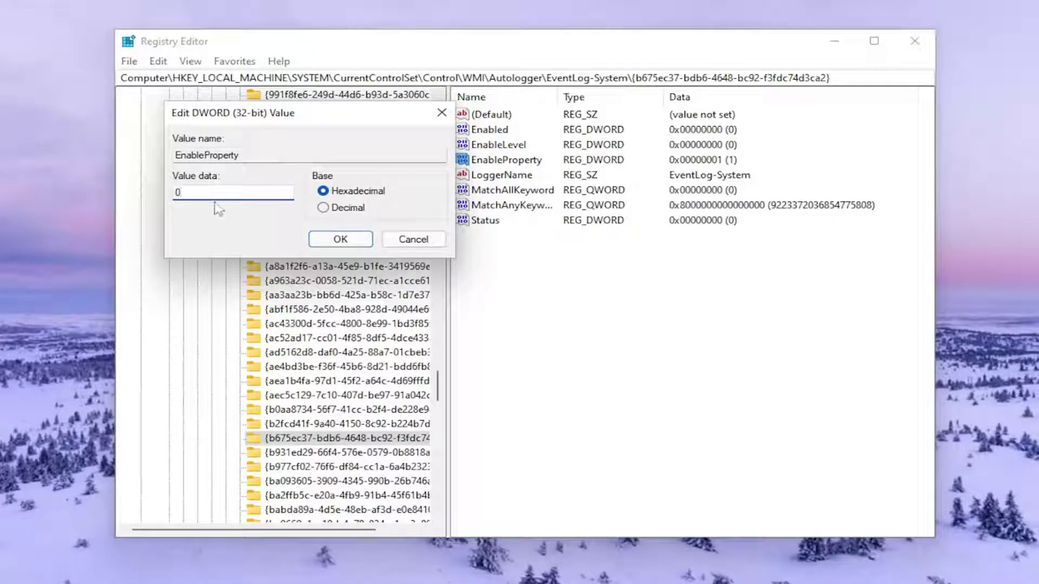
click(344, 240)
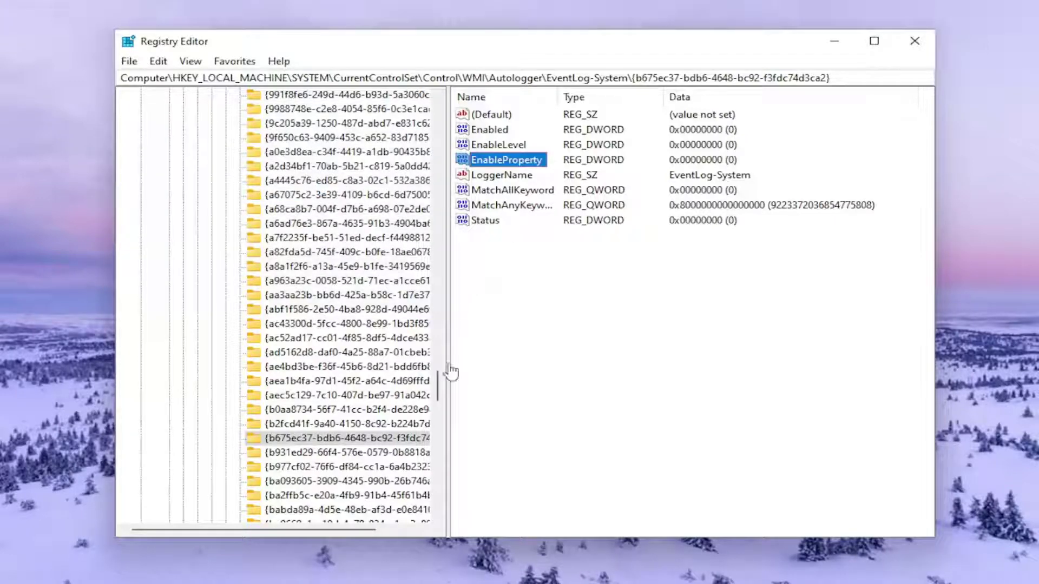
Step: Collapse the EventLog-System, Autologger and WMI keys in the tree
drag(439, 387, 438, 261)
click(222, 274)
click(224, 266)
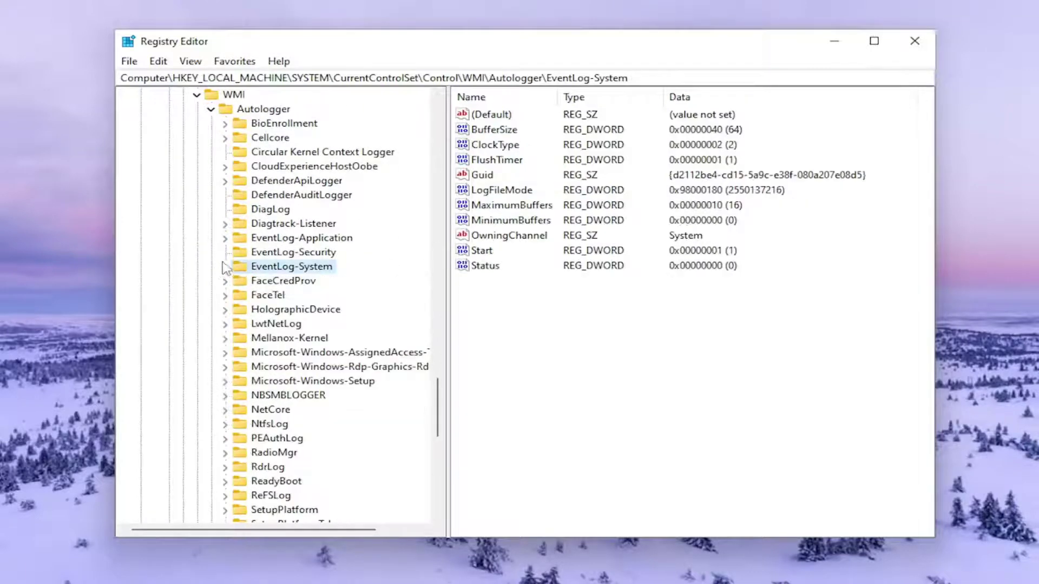
scroll(215, 279, up, 3)
click(210, 238)
click(197, 224)
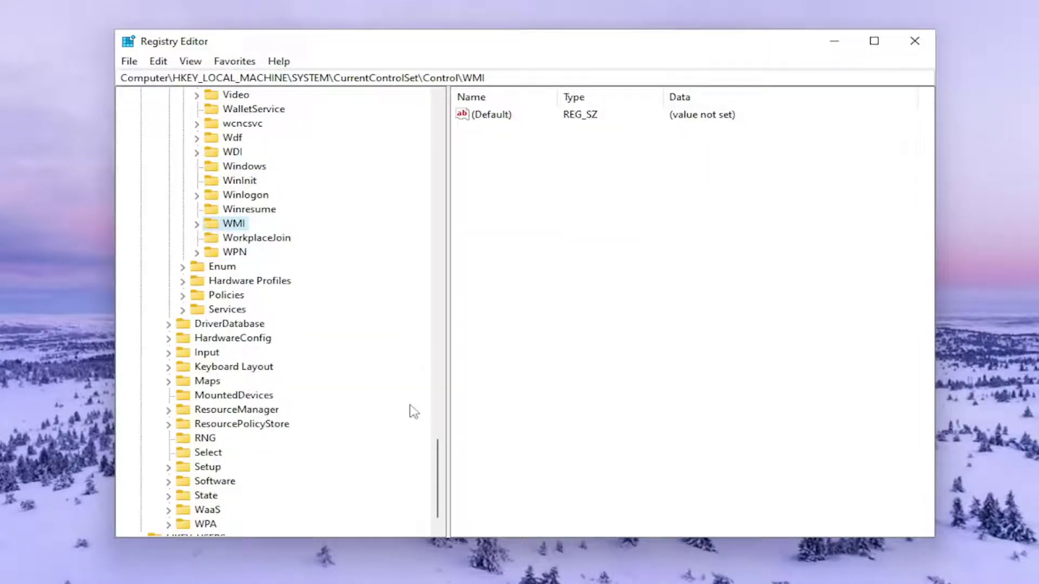
Step: Collapse the CurrentControlSet branch and close Registry Editor
drag(436, 468, 427, 120)
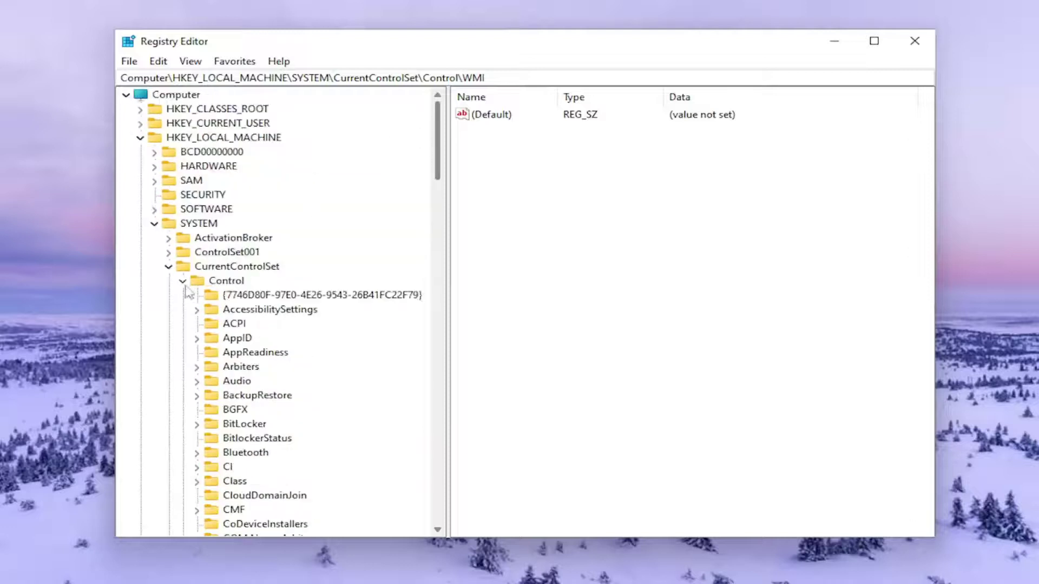
click(168, 269)
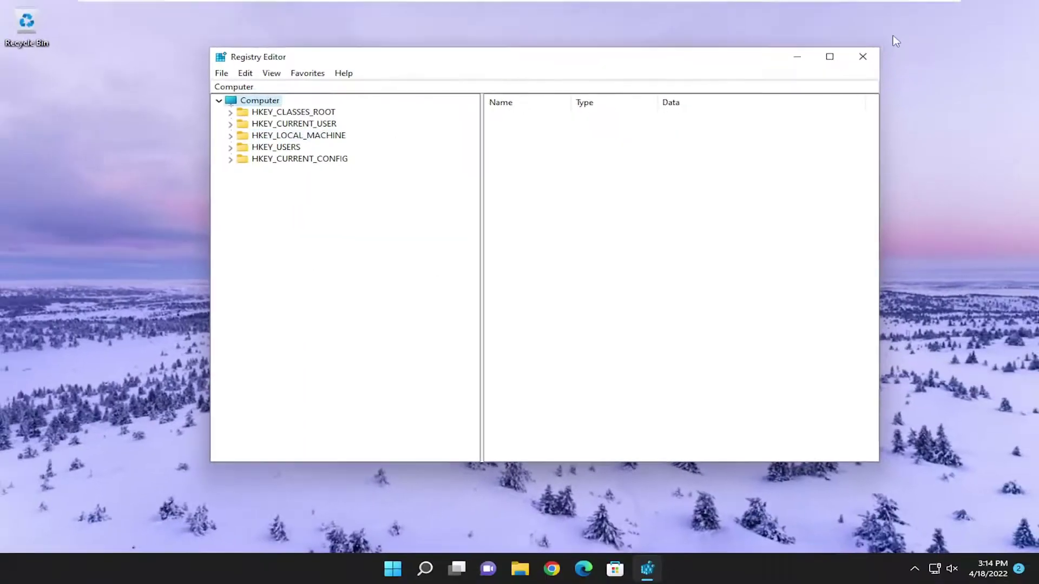
click(872, 56)
right_click(410, 568)
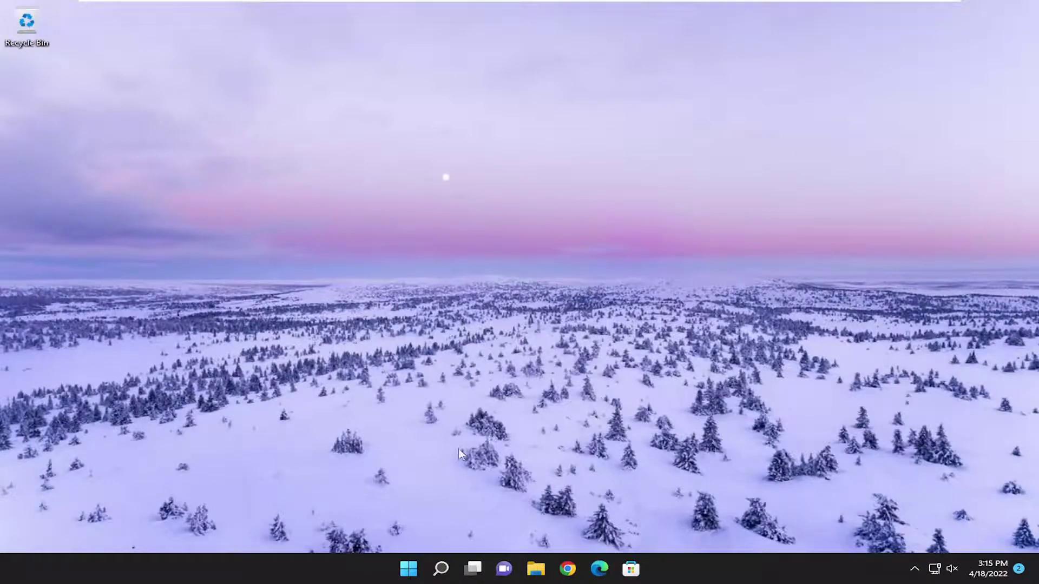
Step: Search 'cmd' and run Command Prompt as administrator, approving the UAC prompt
click(441, 571)
text(cmd)
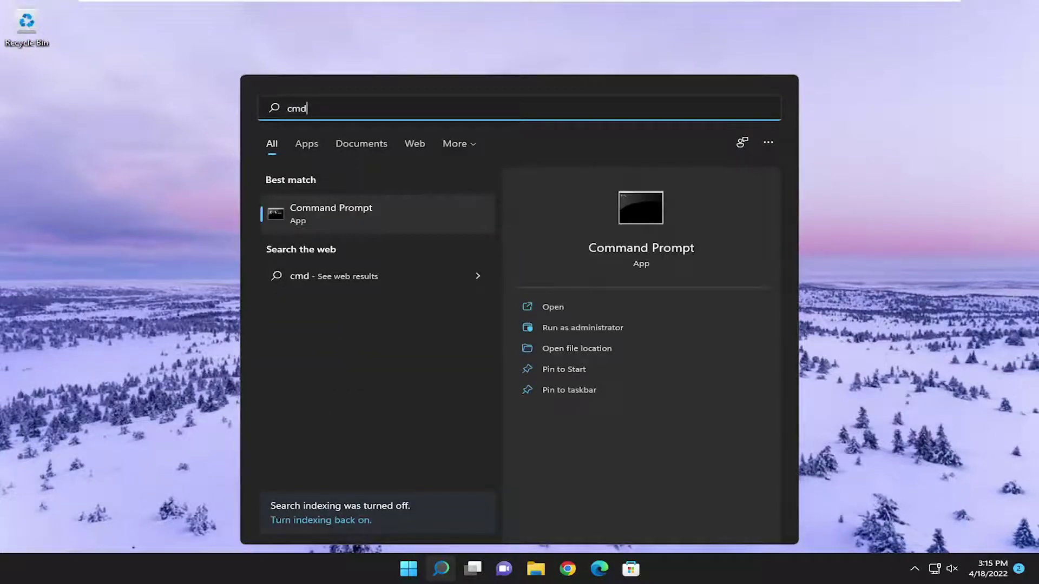
right_click(330, 215)
click(365, 224)
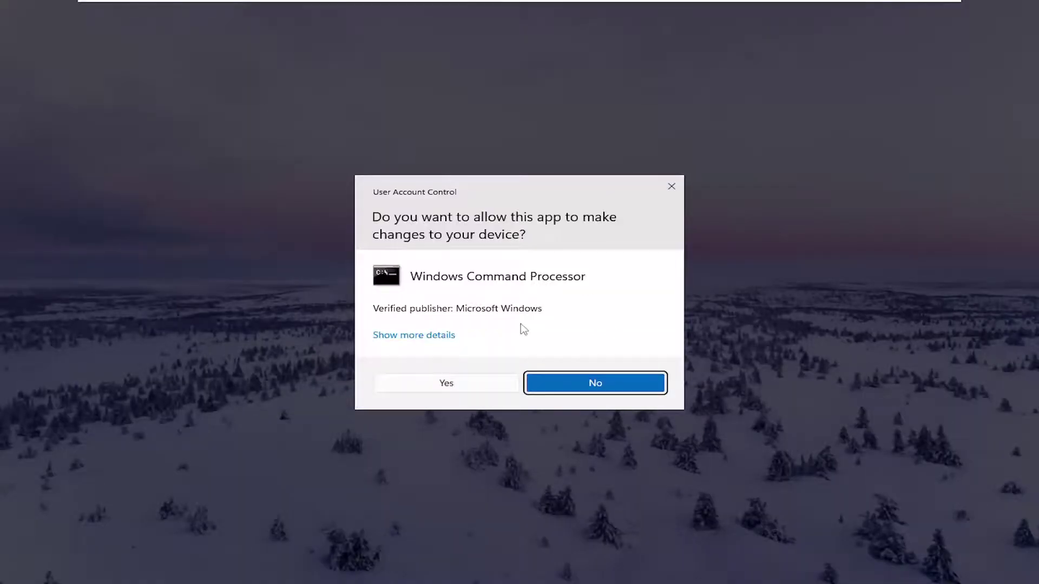
click(451, 387)
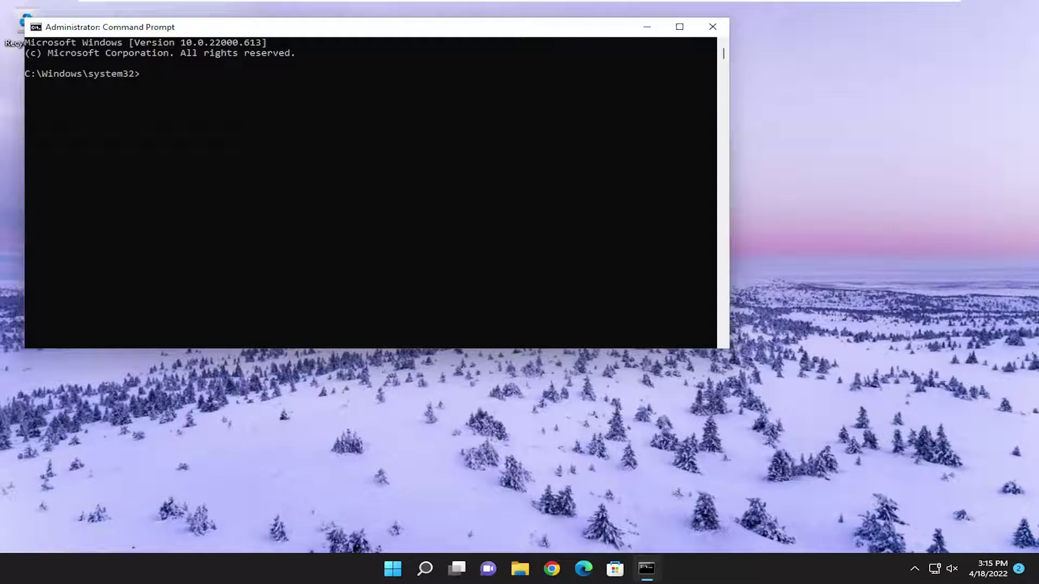
Step: Paste and run DISM.exe /Online /Cleanup-image /Restorehealth until it completes at 100%
drag(292, 34, 462, 109)
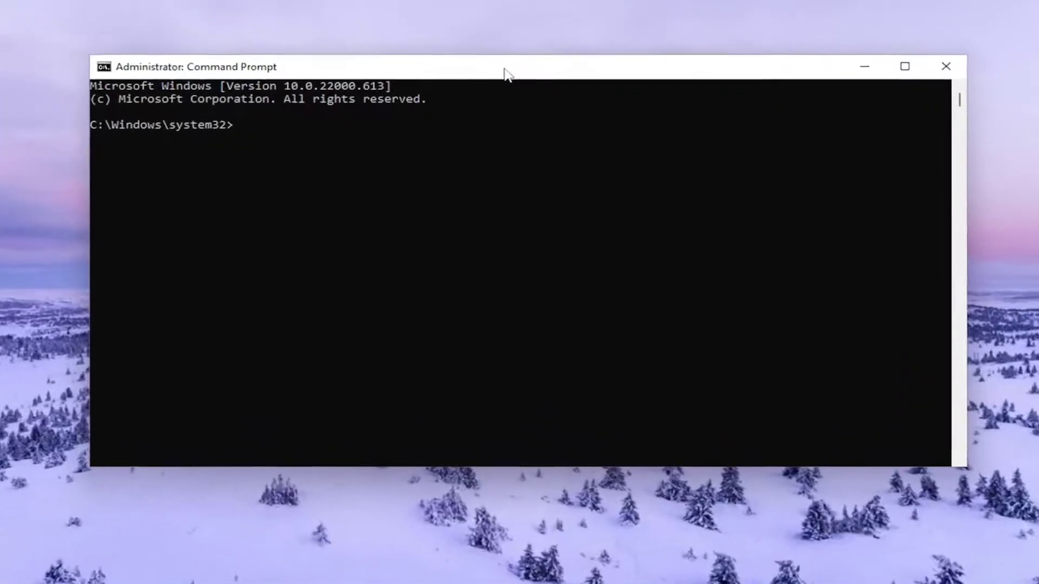
right_click(506, 73)
mouse_move(579, 194)
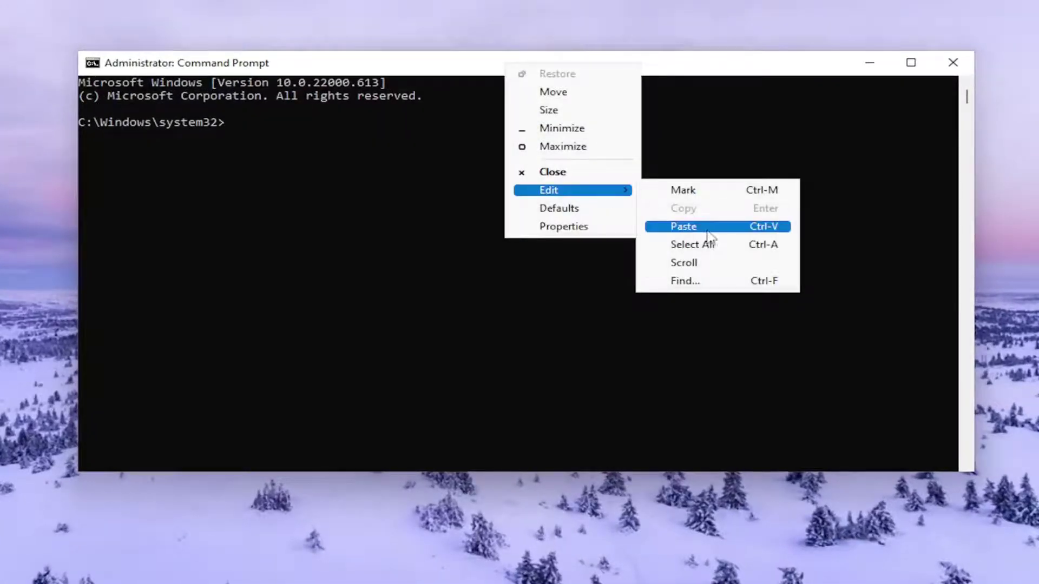
click(707, 228)
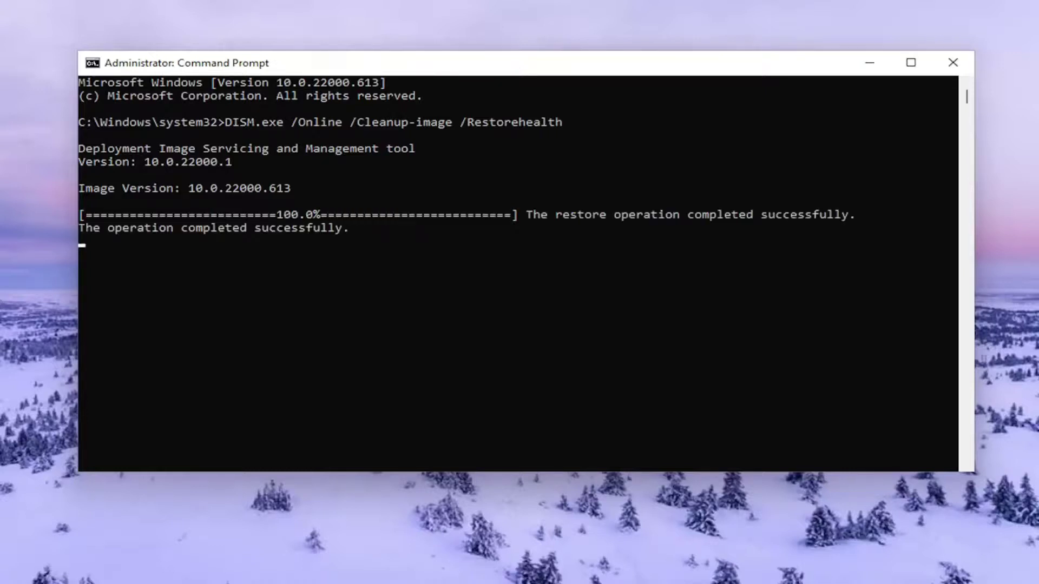
Step: Close Command Prompt and restart Windows from the Start button menu
click(952, 63)
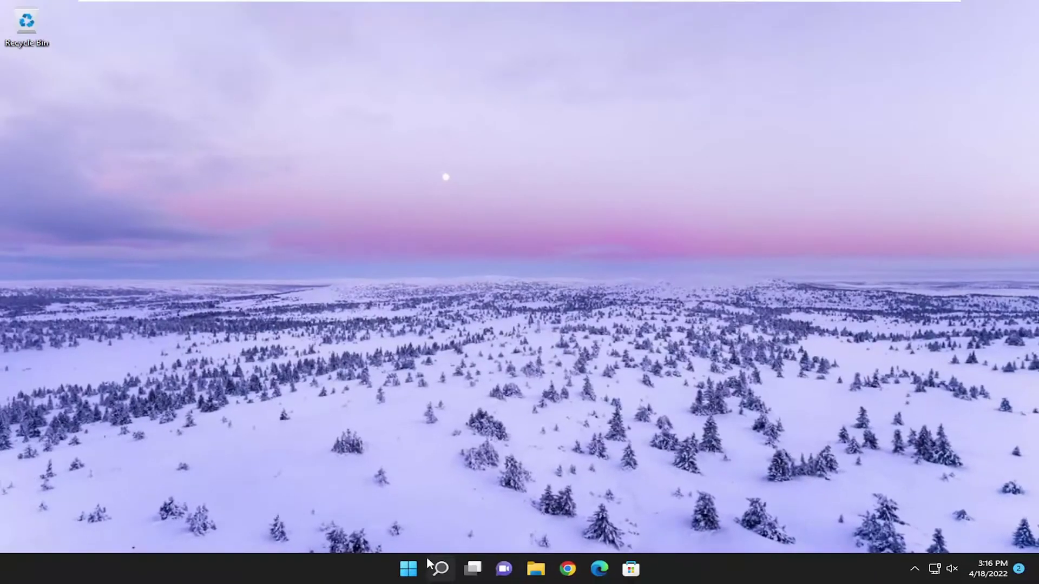
right_click(410, 566)
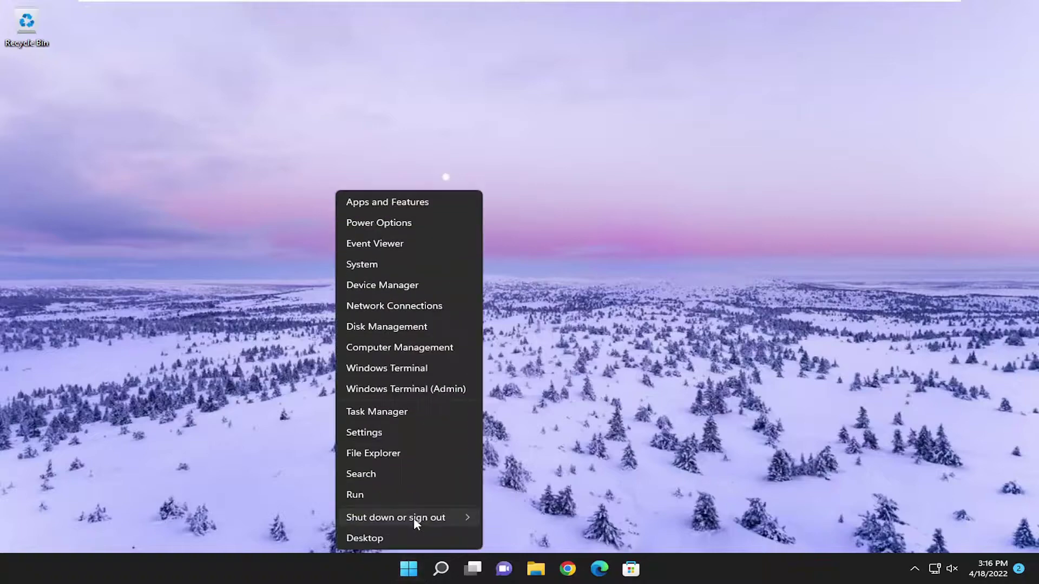